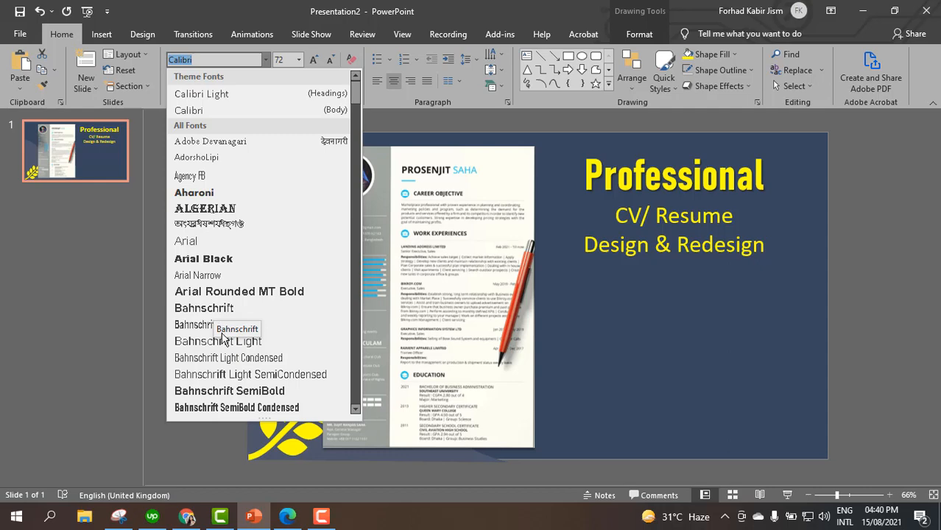
Set the font of the "Professional" heading to Castellar
scroll(223, 337, "down", 1)
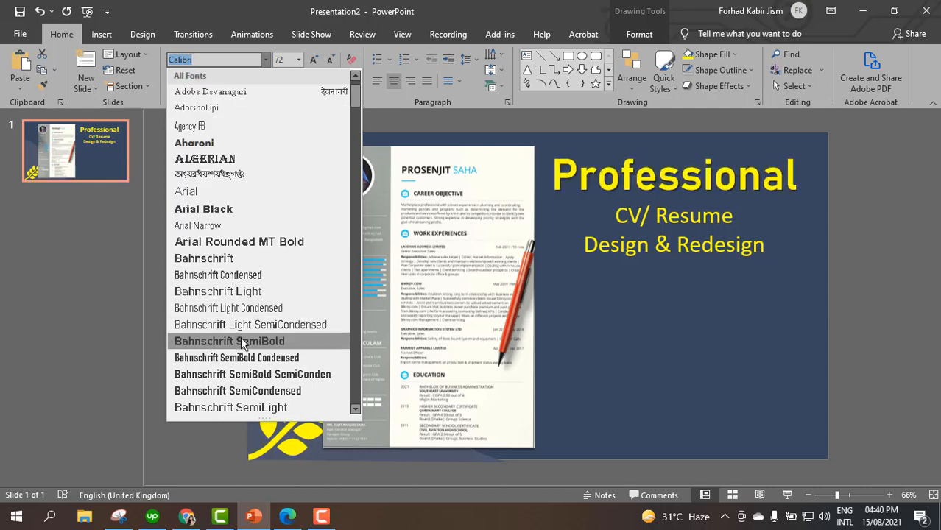
scroll(240, 336, "down", 4)
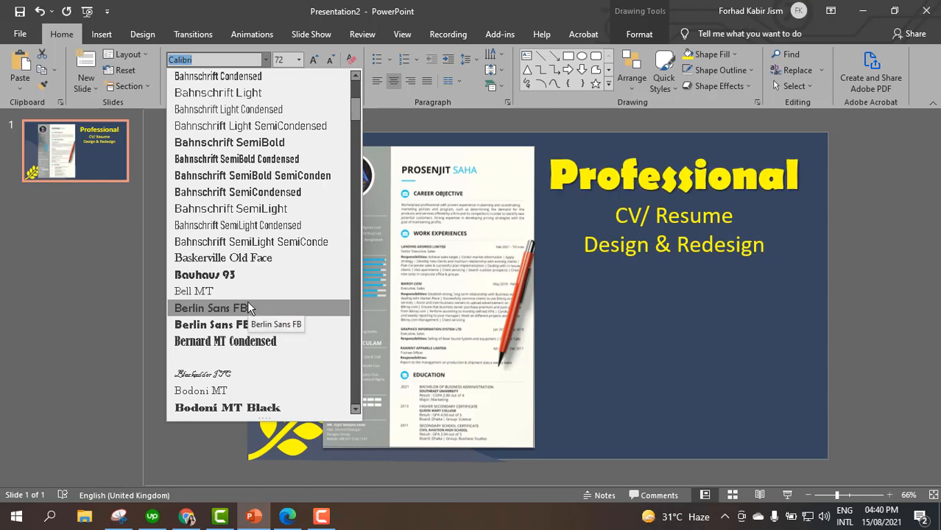
scroll(246, 300, "down", 2)
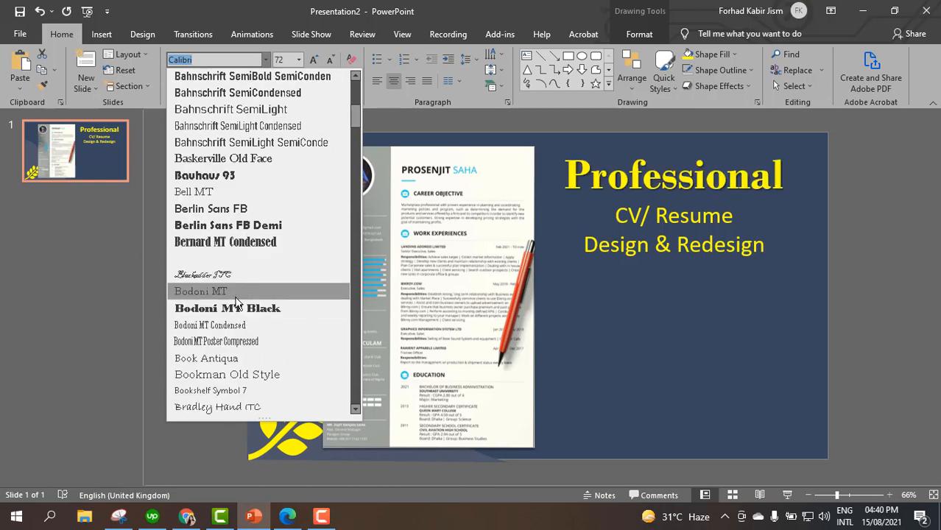
scroll(237, 306, "down", 3)
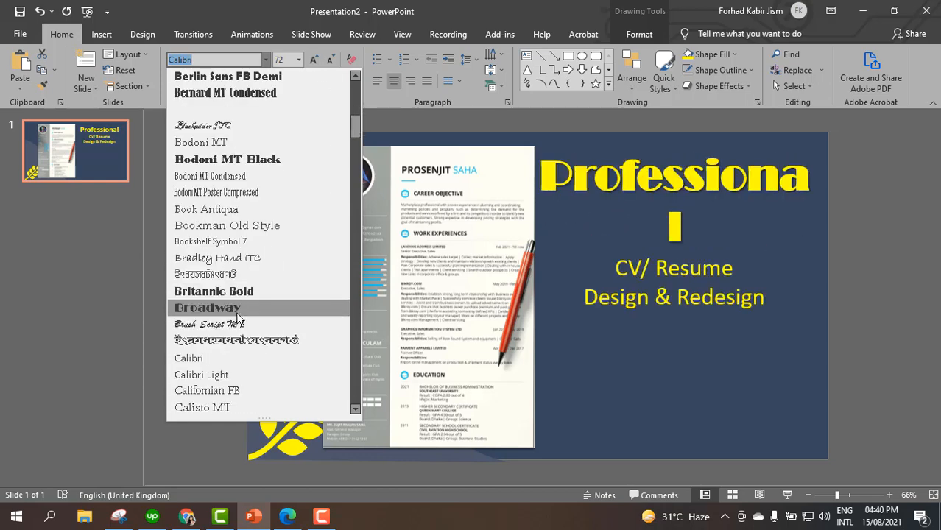
scroll(237, 324, "down", 3)
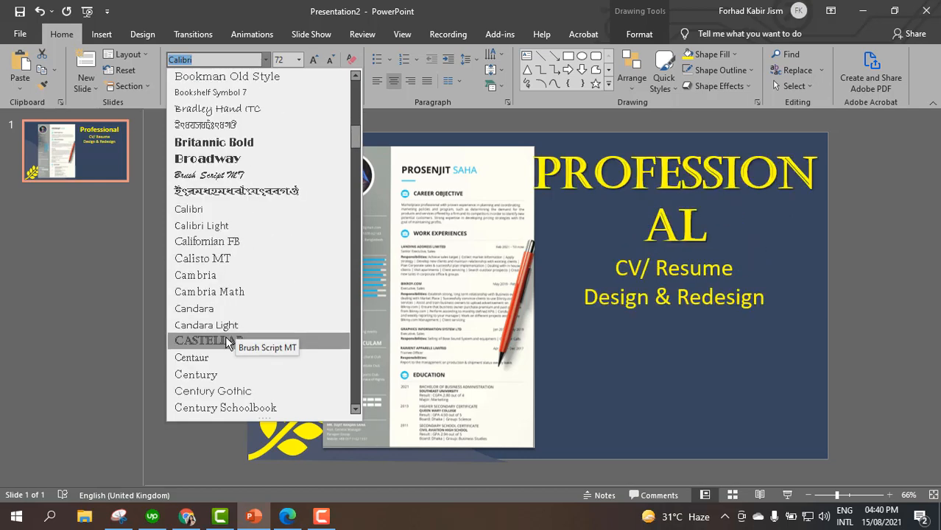
left_click(227, 341)
Reduce the "Professional" heading's font size to 54 so the word fits on one line
left_click(331, 59)
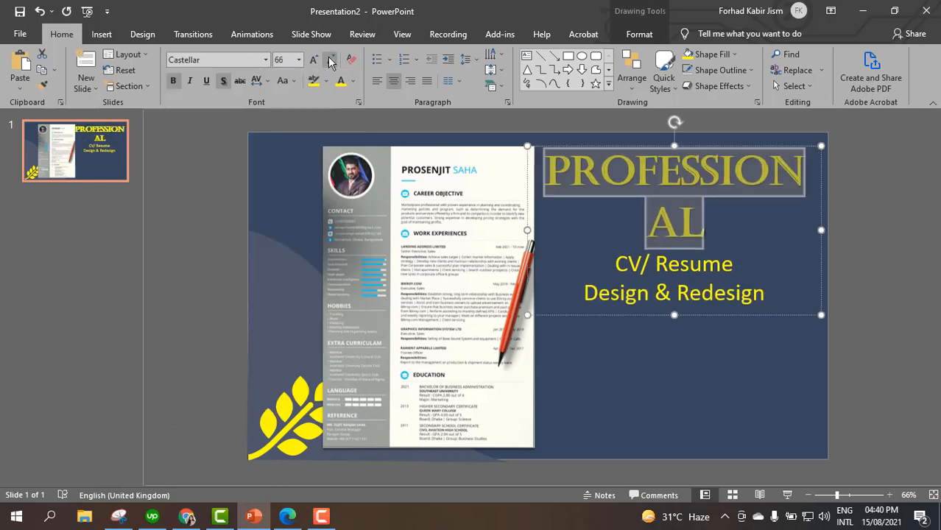
left_click(330, 59)
left_click(330, 59)
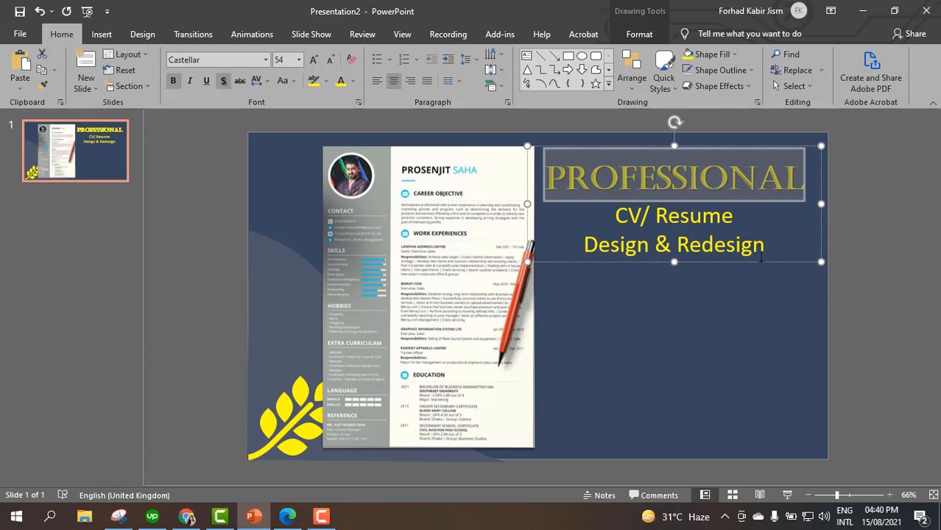
left_click(859, 304)
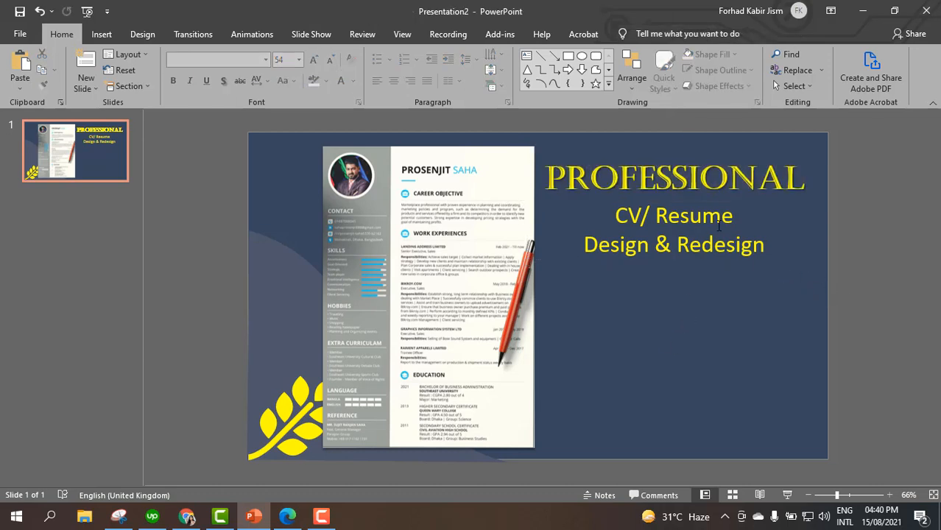
Set the font of the "CV/ Resume" and "Design & Redesign" lines to Aharoni
left_click(687, 181)
left_click(766, 237)
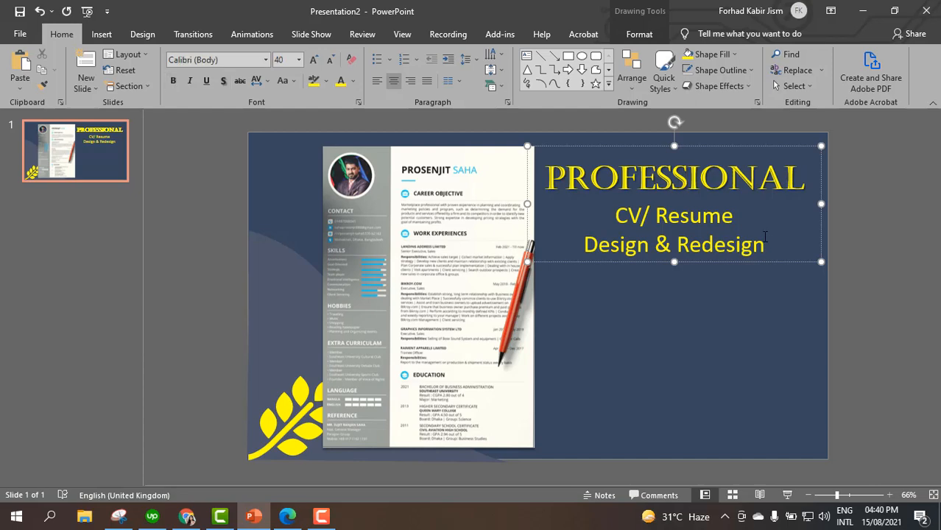
left_click_drag(766, 237, 613, 214)
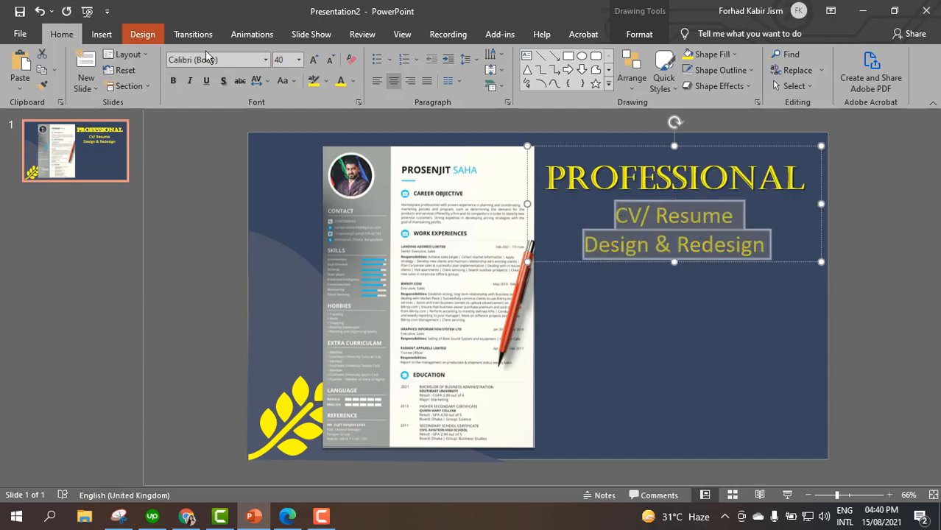
left_click(264, 59)
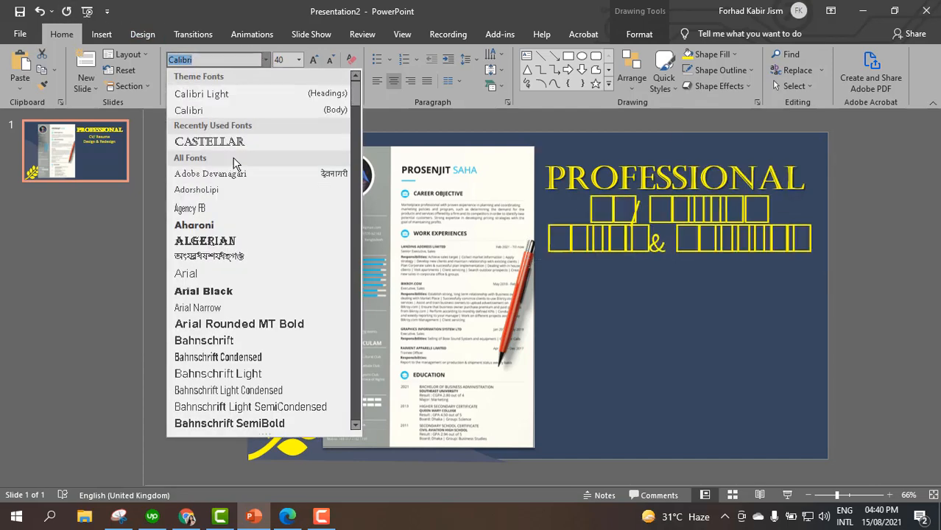
left_click(213, 229)
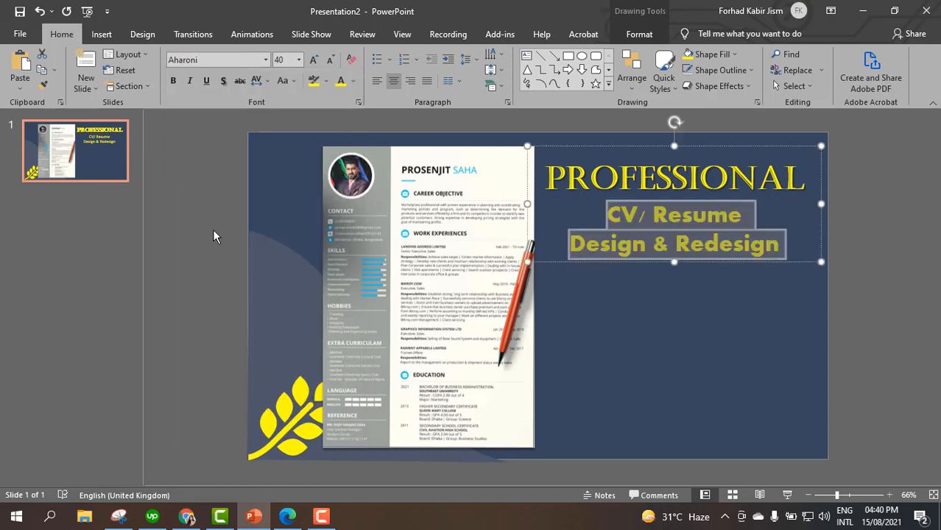
left_click(852, 262)
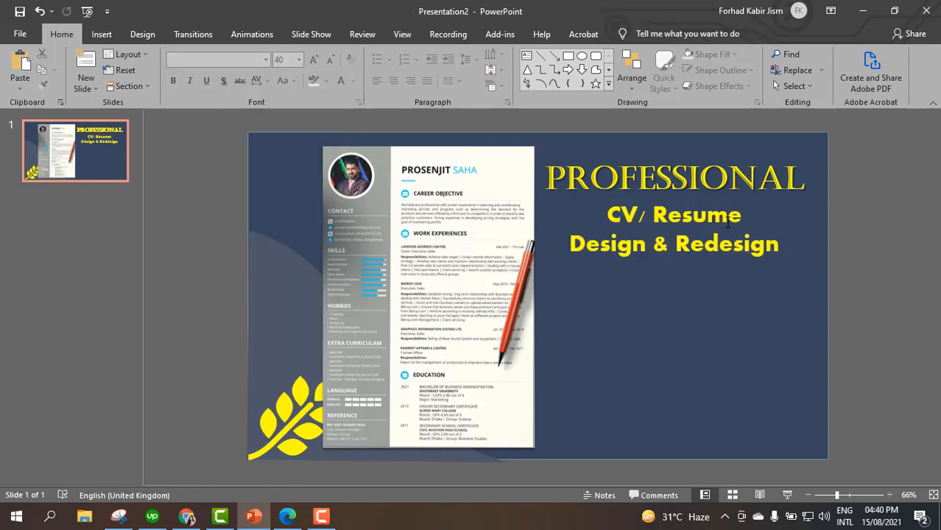
Change the font of only the "Professional" heading to Arial Black
triple_click(730, 179)
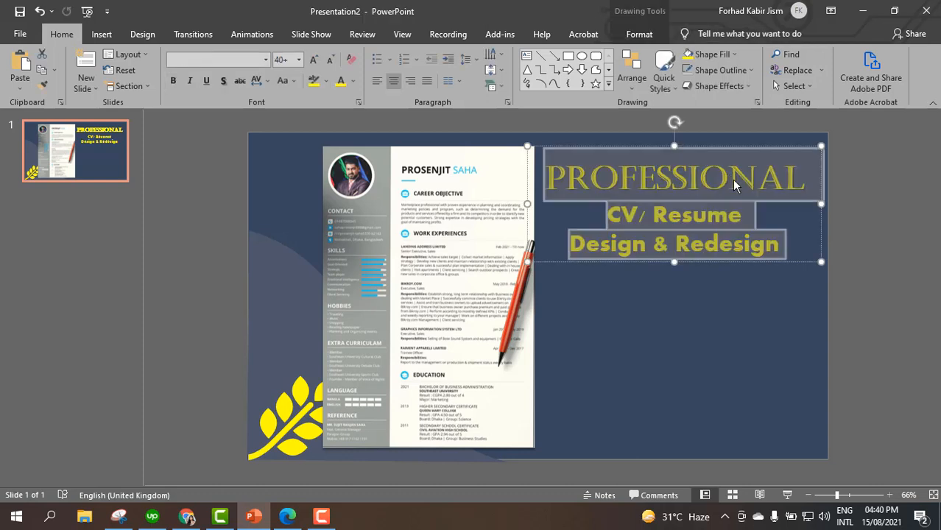
double_click(732, 179)
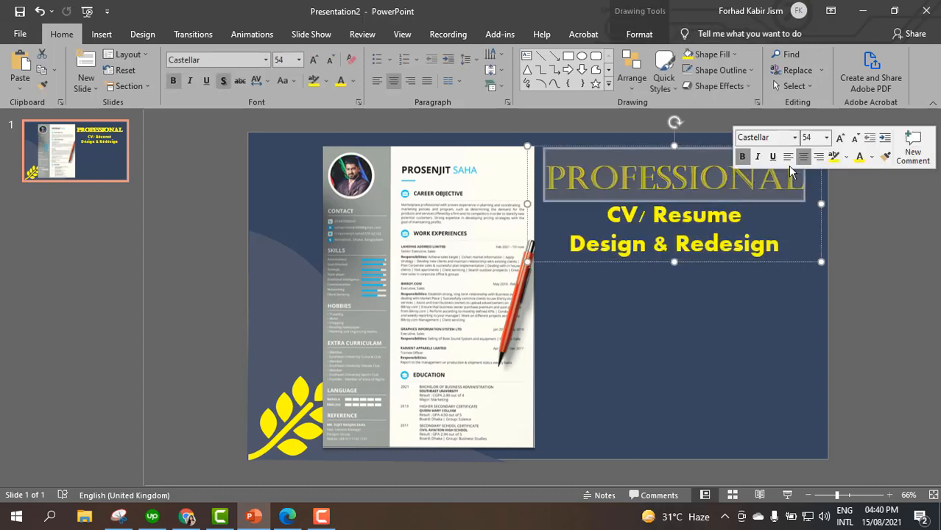
left_click(265, 60)
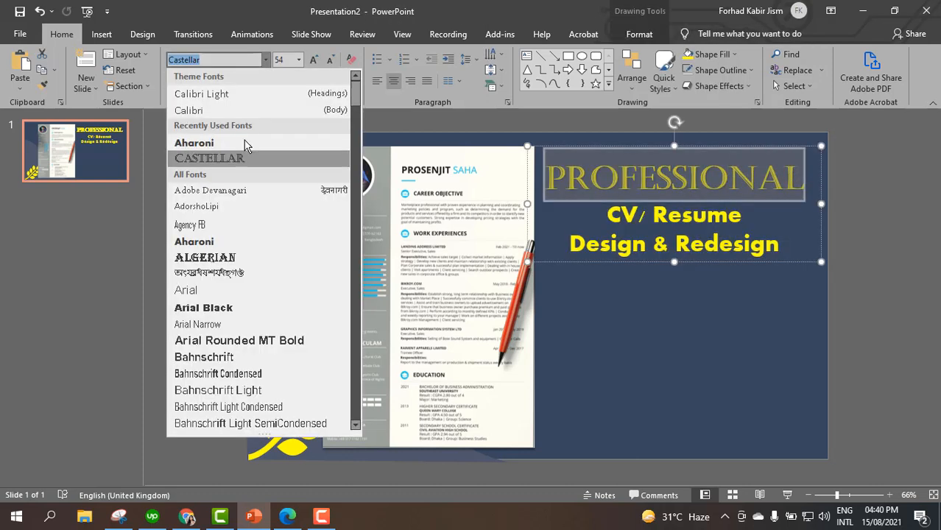
left_click(215, 309)
Set the "CV/ Resume" and "Design & Redesign" lines in Colonna MT with bold and text shadow
left_click(745, 231)
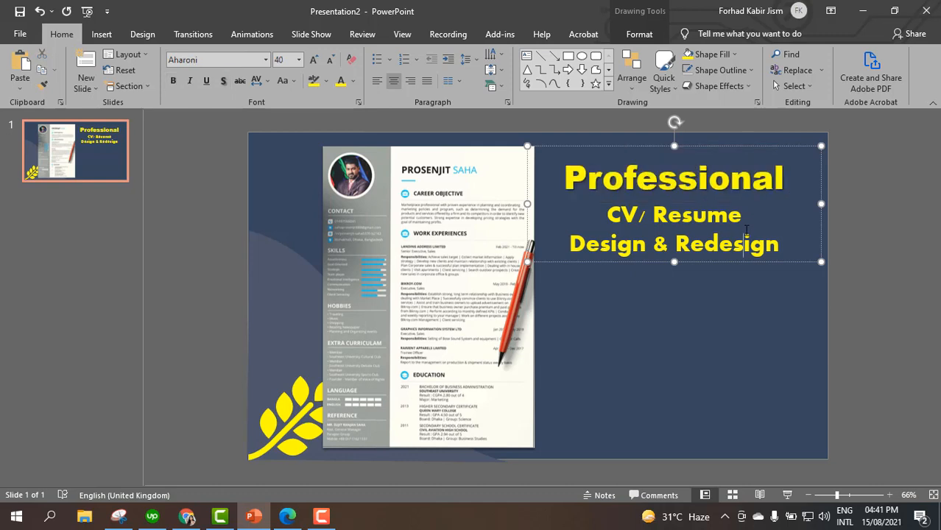
mouse_move(784, 253)
left_mouse_down()
mouse_move(607, 215)
mouse_move(737, 221)
mouse_move(785, 254)
left_mouse_up()
left_click(606, 214)
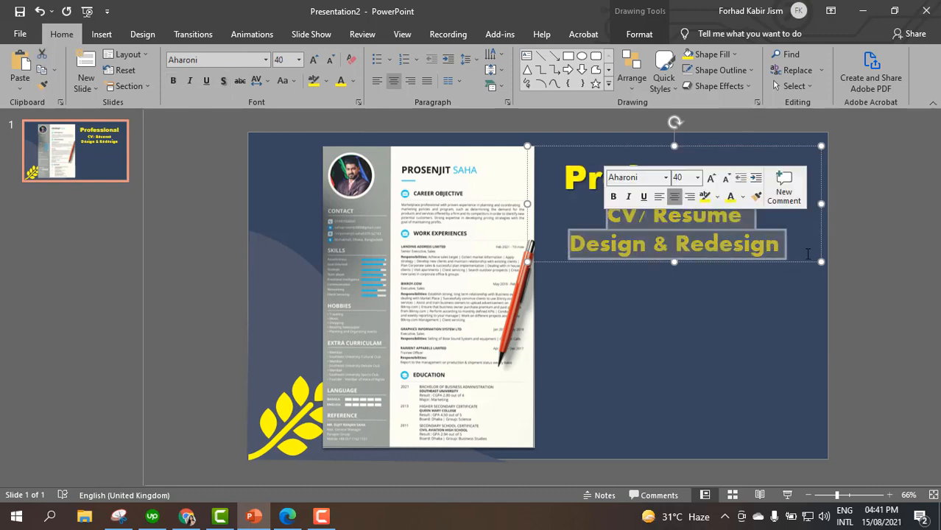
left_click(266, 60)
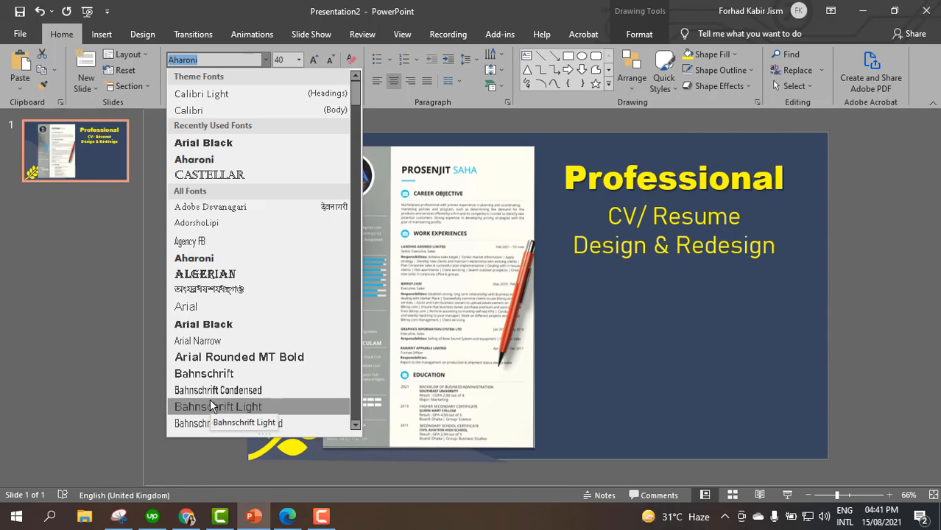
scroll(211, 402, "down", 2)
scroll(223, 346, "down", 4)
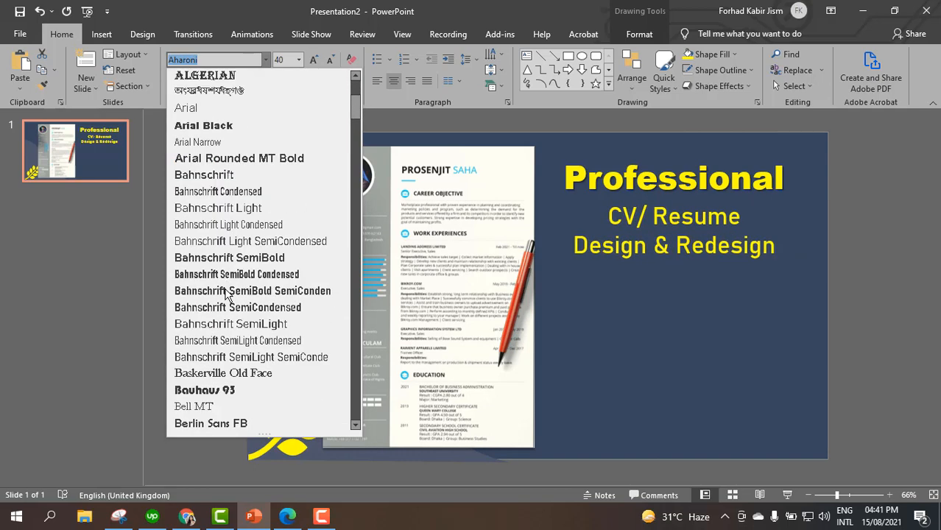
scroll(220, 348, "down", 3)
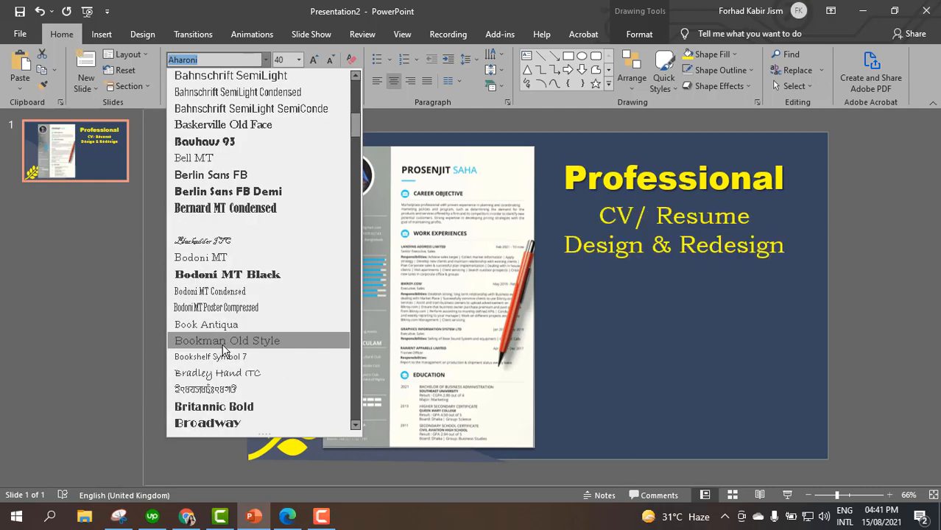
scroll(221, 352, "down", 2)
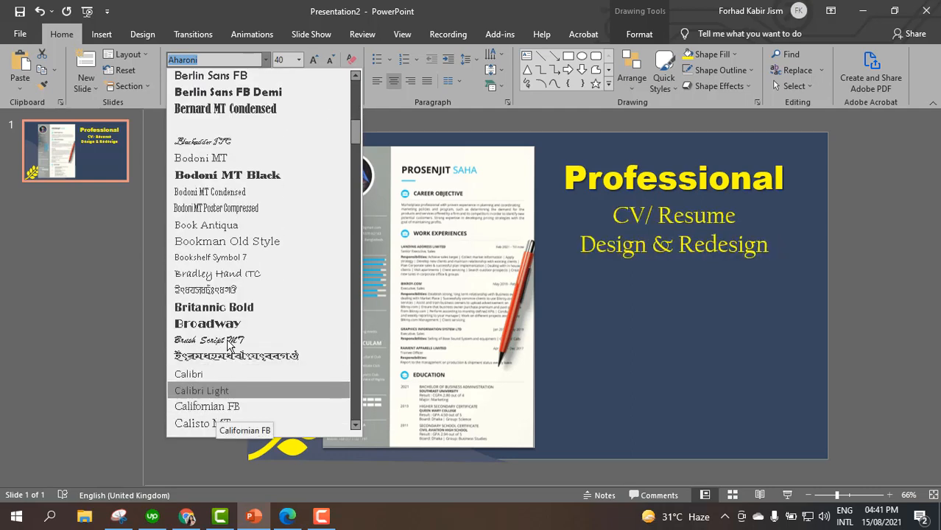
scroll(219, 404, "down", 5)
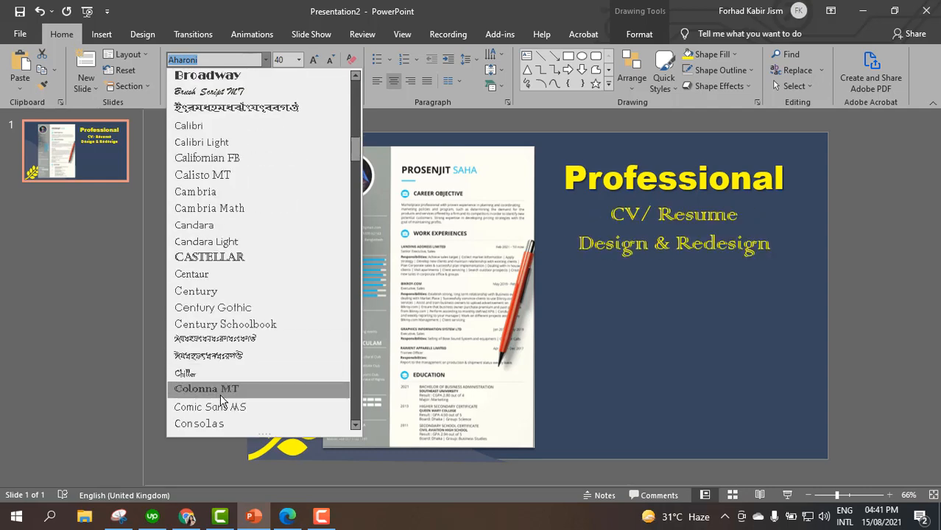
left_click(220, 390)
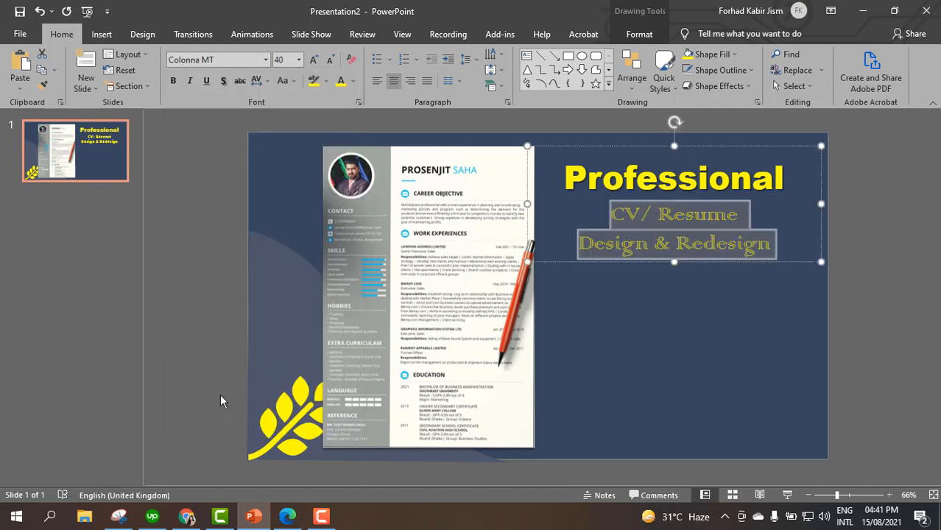
left_click(224, 83)
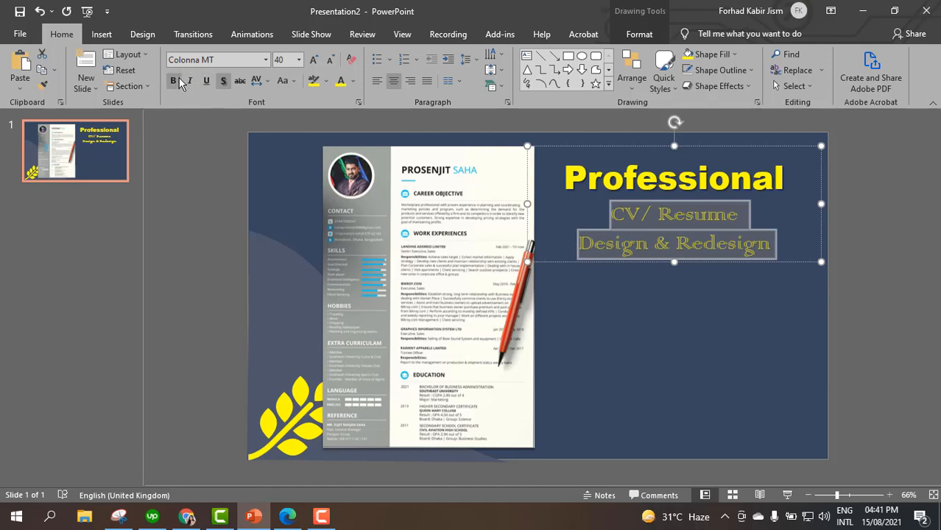
left_click(822, 318)
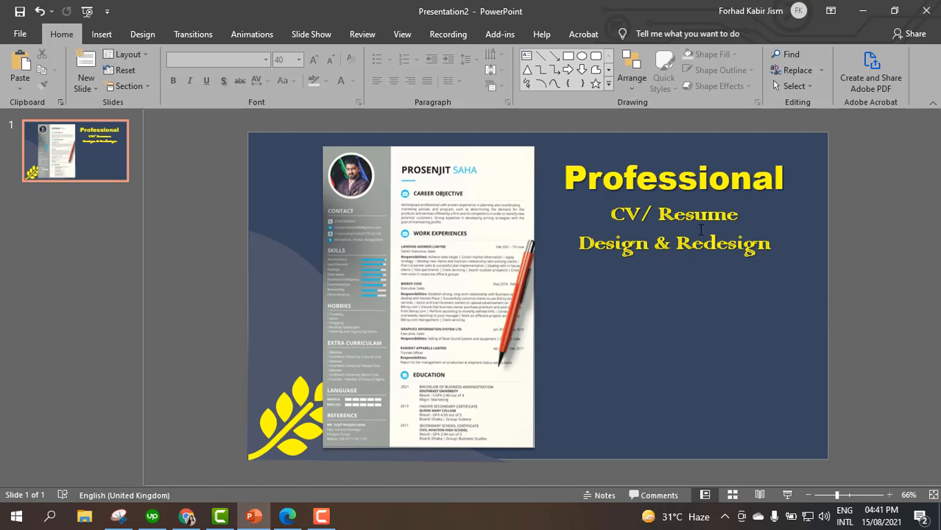
Recolor the "CV/ Resume" and "Design & Redesign" lines bright green, picking the green from the standard color hexagon
left_click(755, 242)
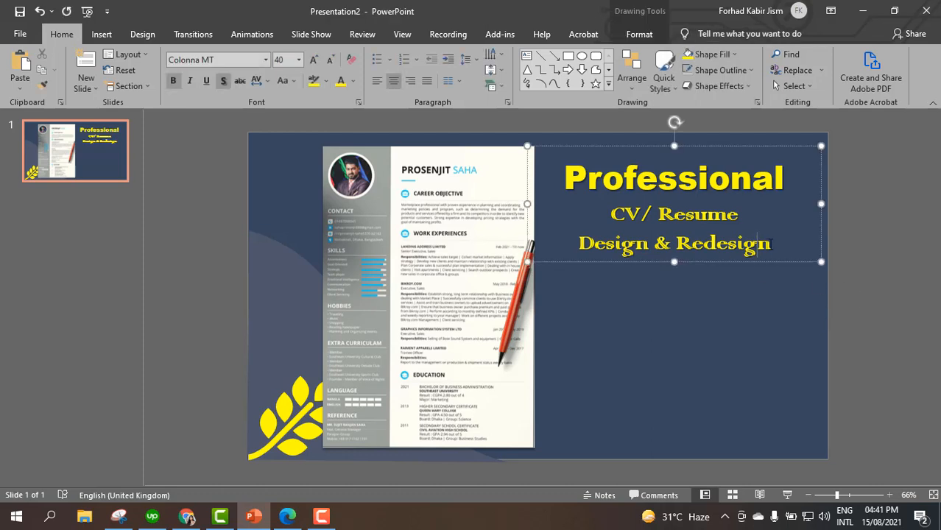
mouse_move(770, 244)
left_mouse_down()
mouse_move(604, 215)
mouse_move(770, 243)
left_mouse_up()
left_click(605, 215)
left_click(771, 244)
left_click(352, 81)
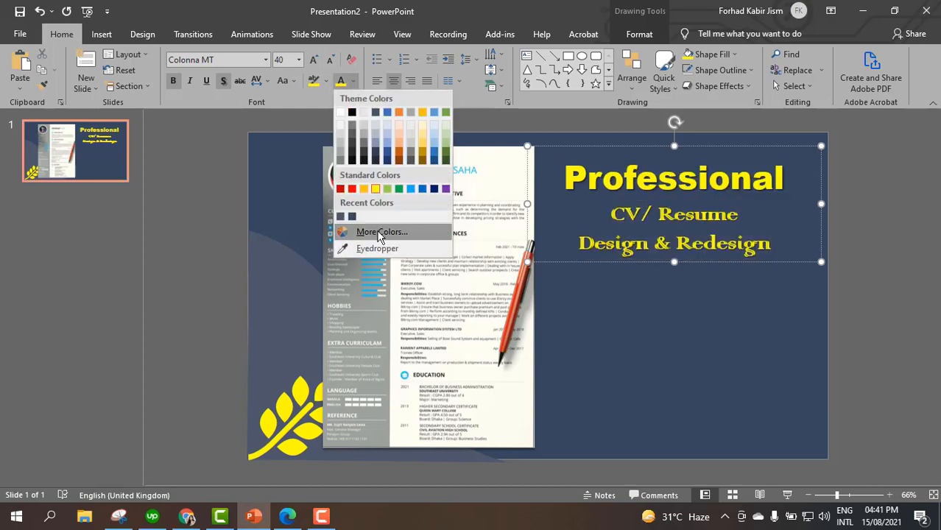
left_click(410, 242)
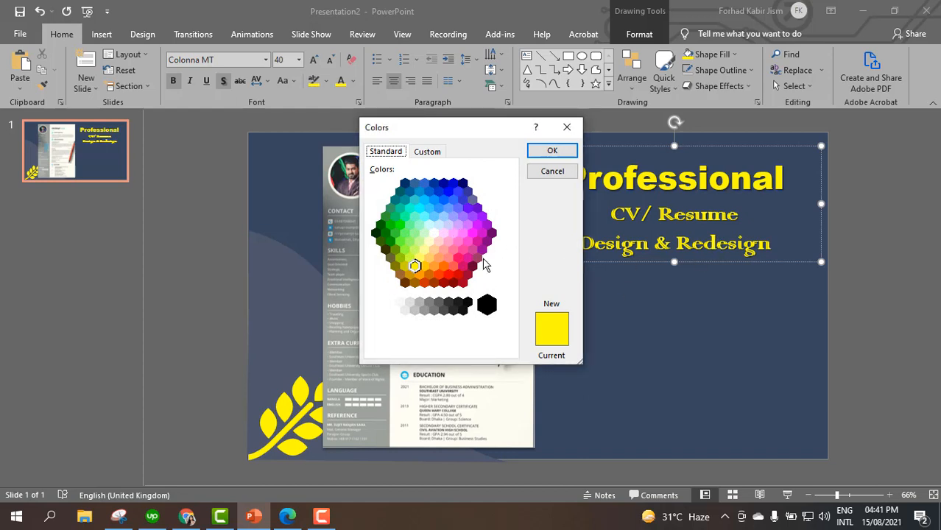
left_click(399, 224)
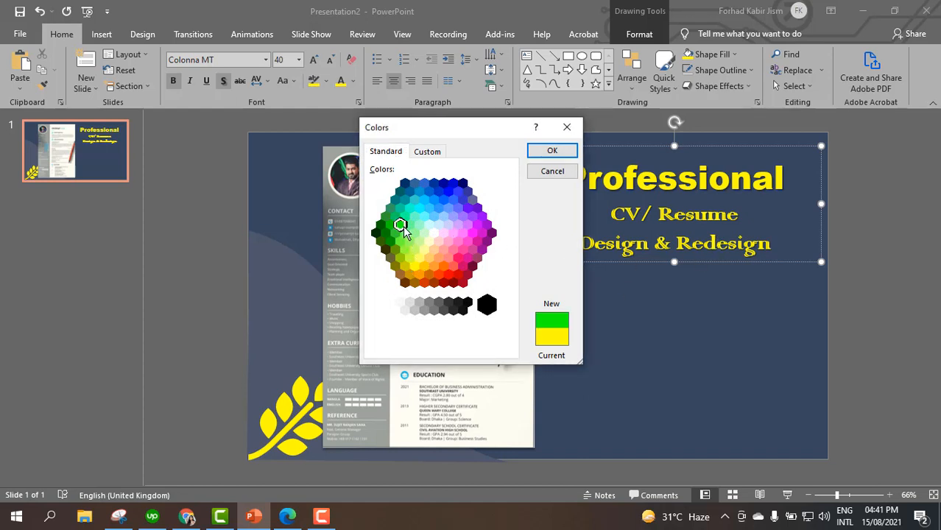
left_click(552, 150)
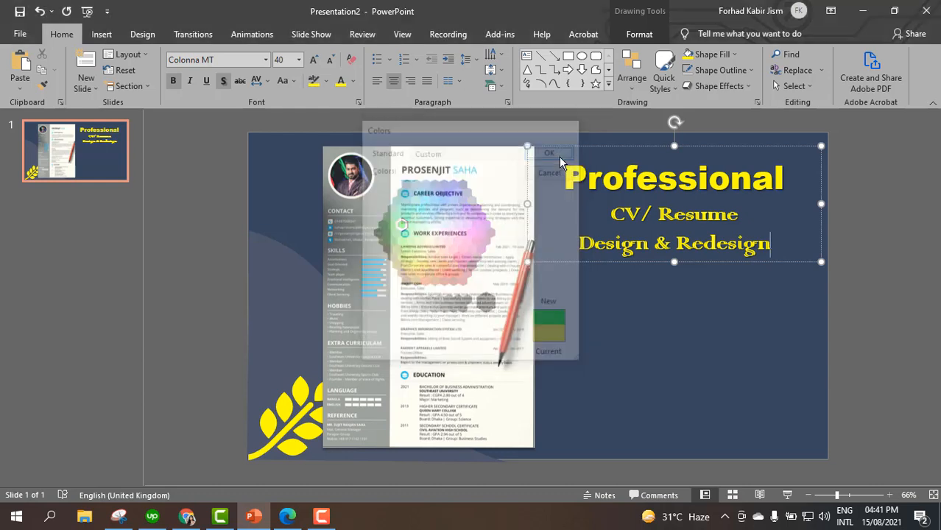
left_click_drag(770, 244, 611, 215)
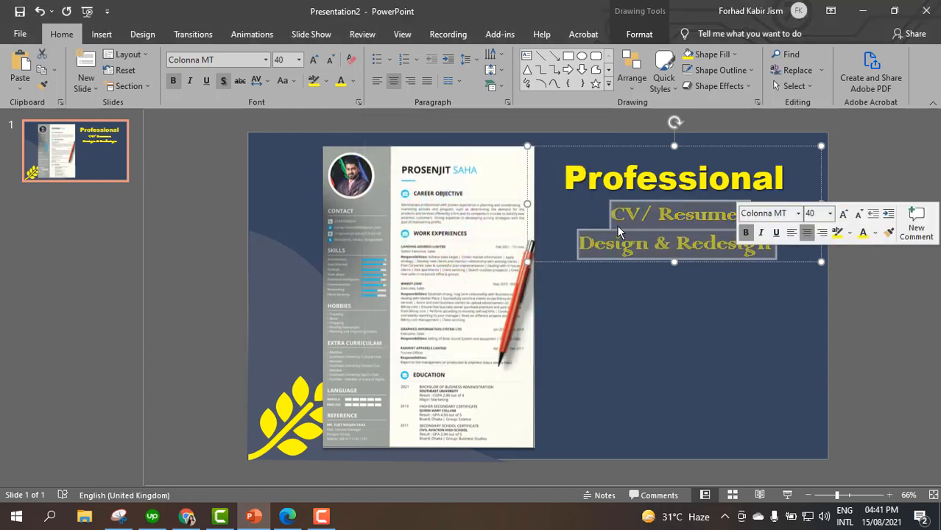
left_click(352, 81)
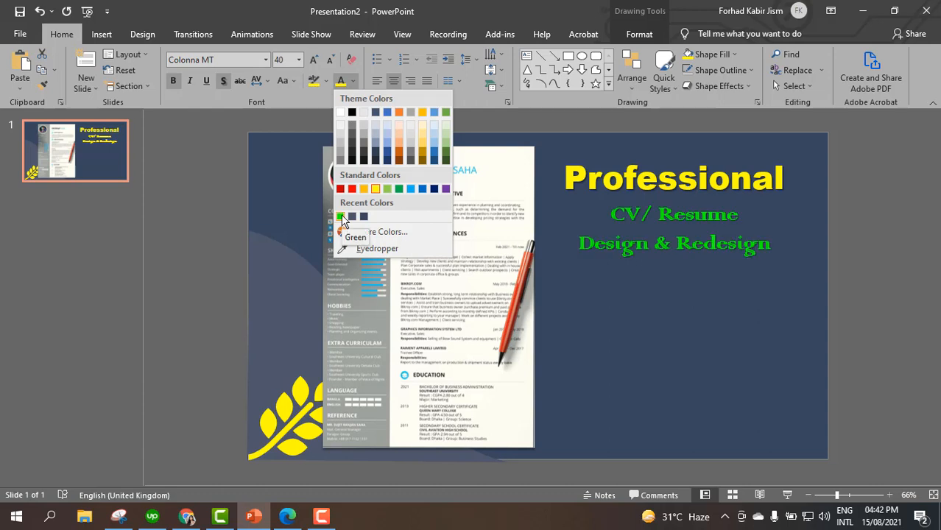
left_click(341, 215)
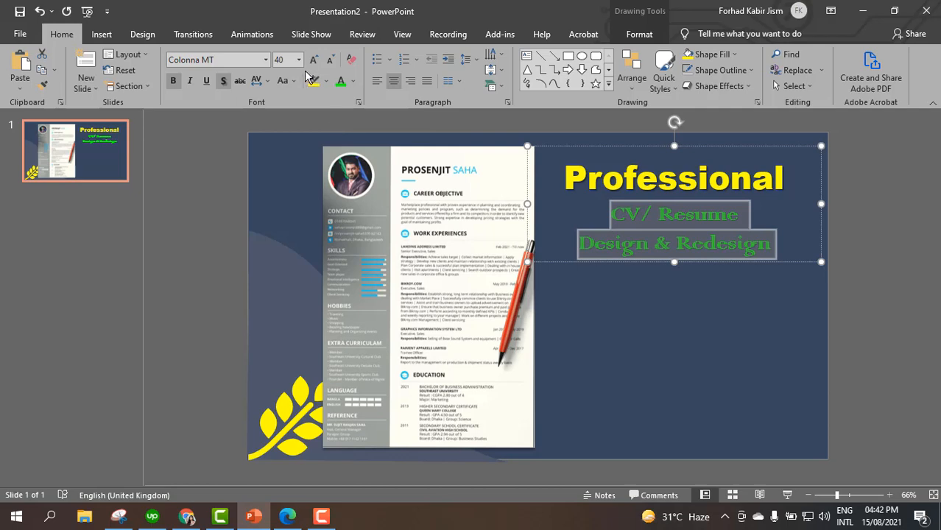
Change the font of the "CV/ Resume" and "Design & Redesign" lines to Bell MT
left_click(265, 59)
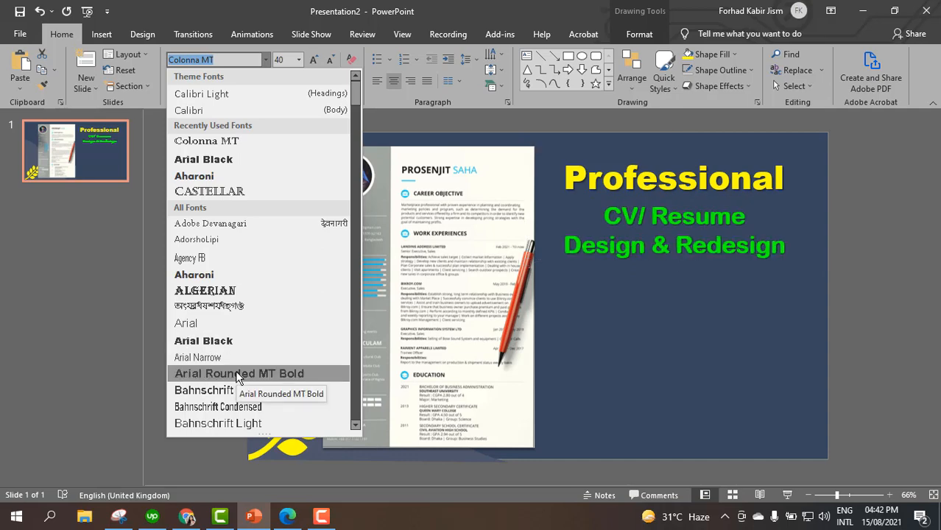
scroll(237, 377, "down", 6)
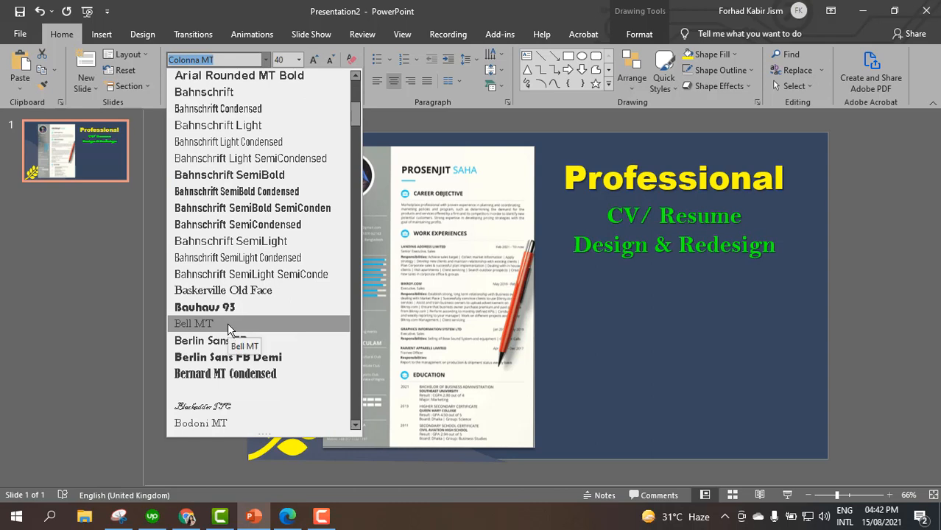
left_click(228, 322)
left_click(889, 299)
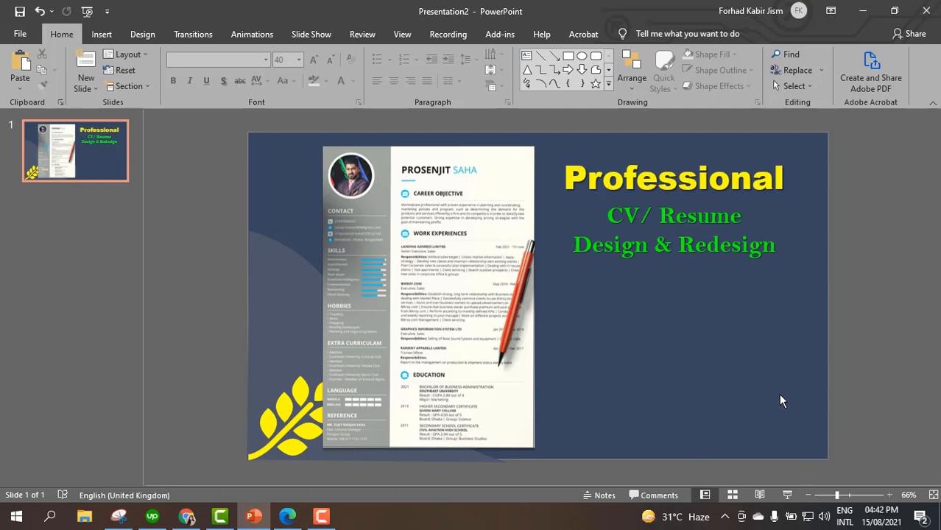
Duplicate the heading text box directly below the original and replace the copy's text with "100% Microsoft Word (Editable)"
left_click(697, 221)
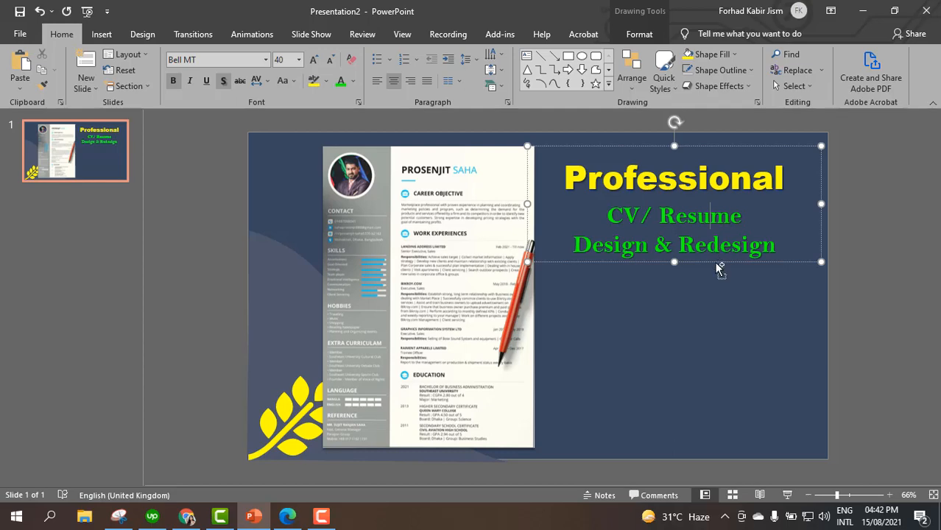
left_click_drag(718, 263, 720, 384)
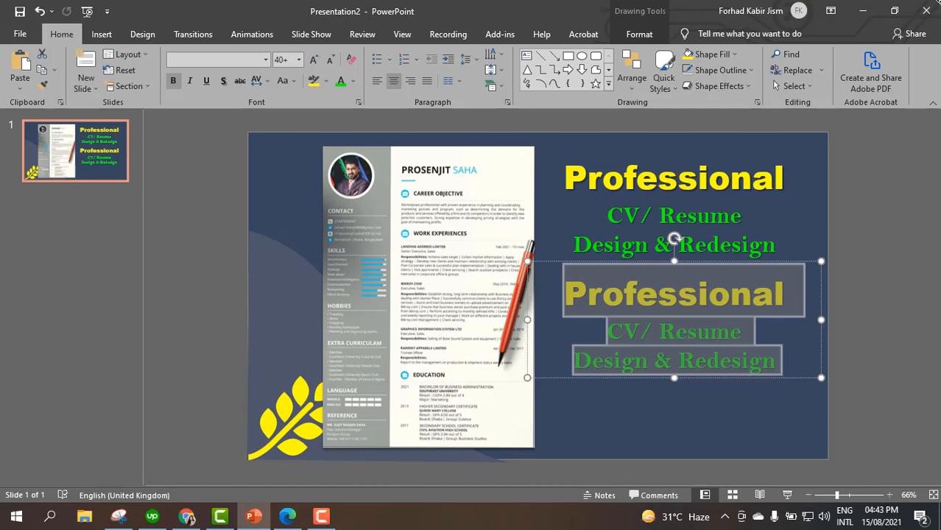
type("Fu")
key("ctrl+z")
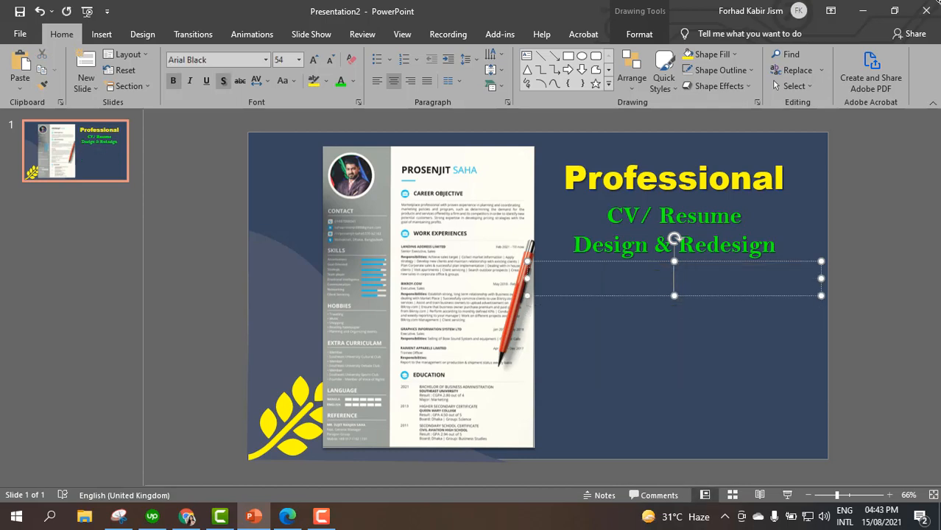
type("100")
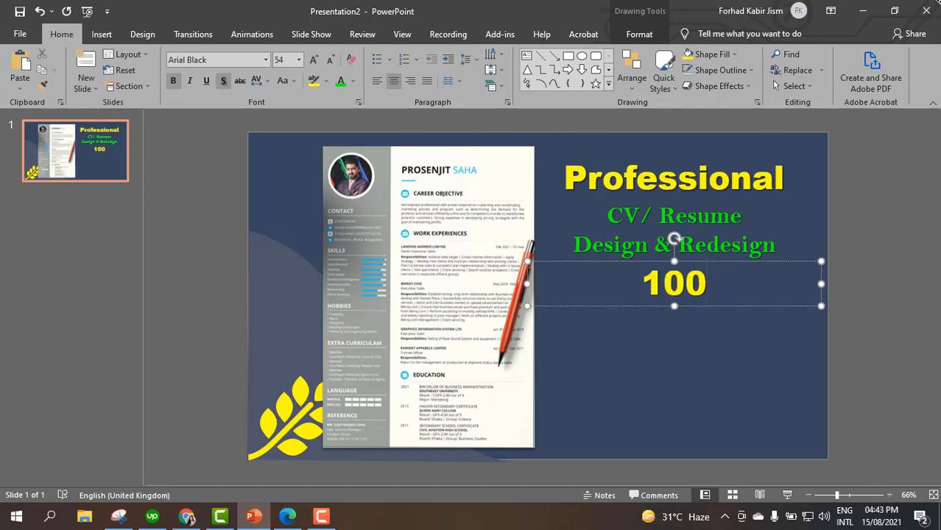
type("% Microsoft")
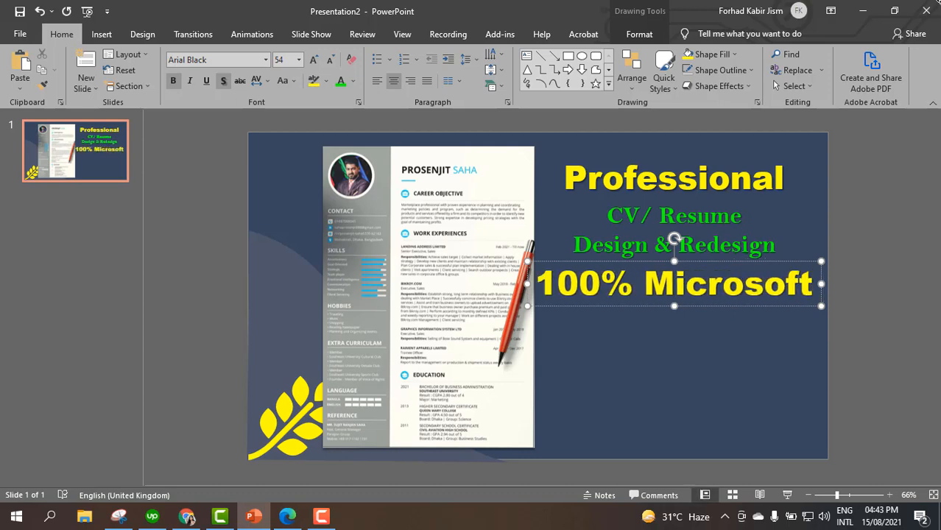
type(" Word")
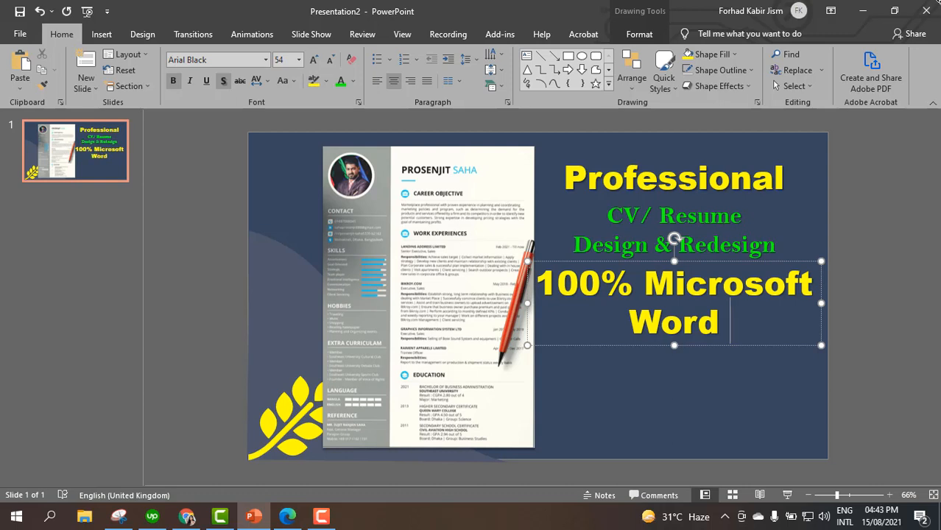
type(" (")
type("Edi")
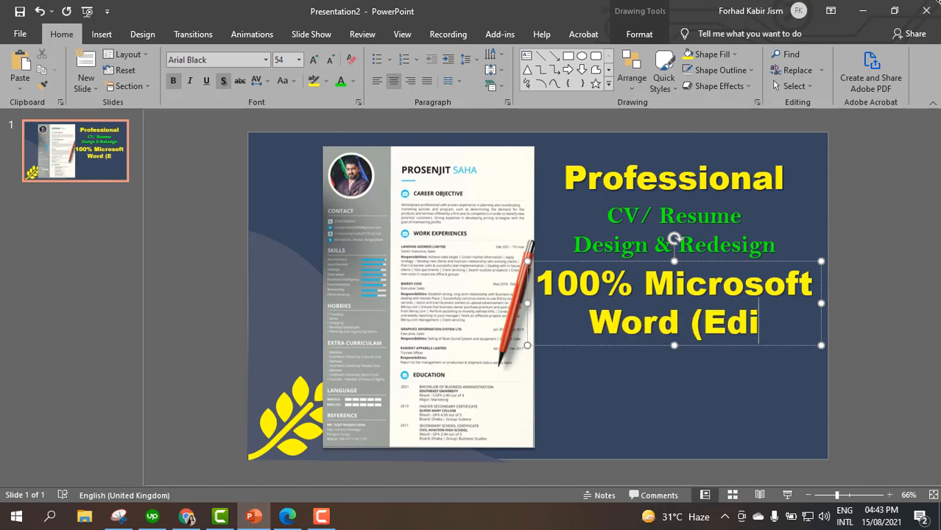
type("table)")
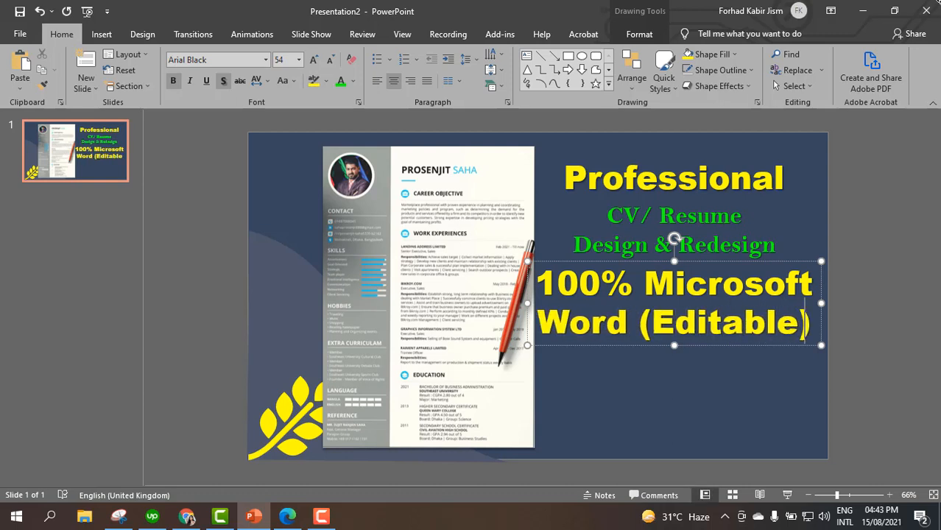
Reduce the "100% Microsoft Word (Editable)" text to size 18 and shift its text box slightly lower beneath the heading
key("ctrl+a")
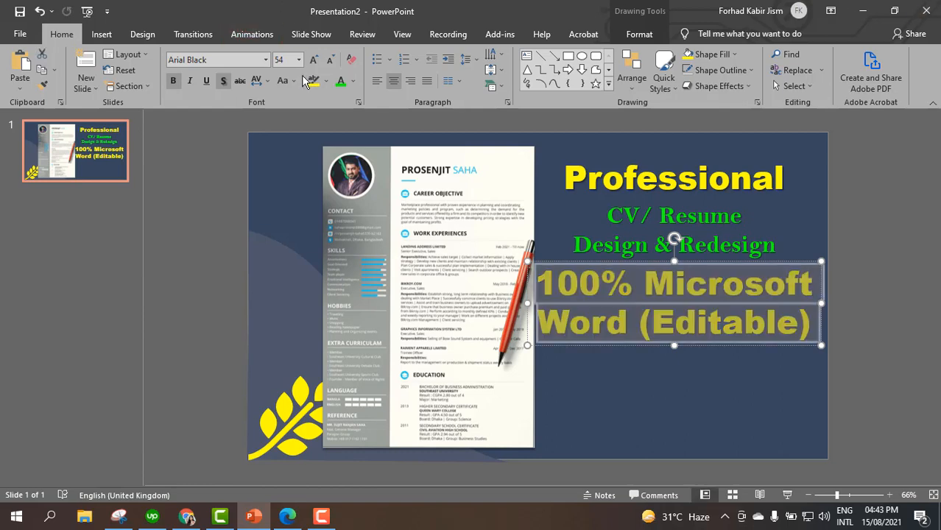
left_click(329, 60)
left_click(330, 59)
left_click(330, 60)
left_click(330, 60)
left_click(330, 60)
left_click(330, 59)
left_click(330, 60)
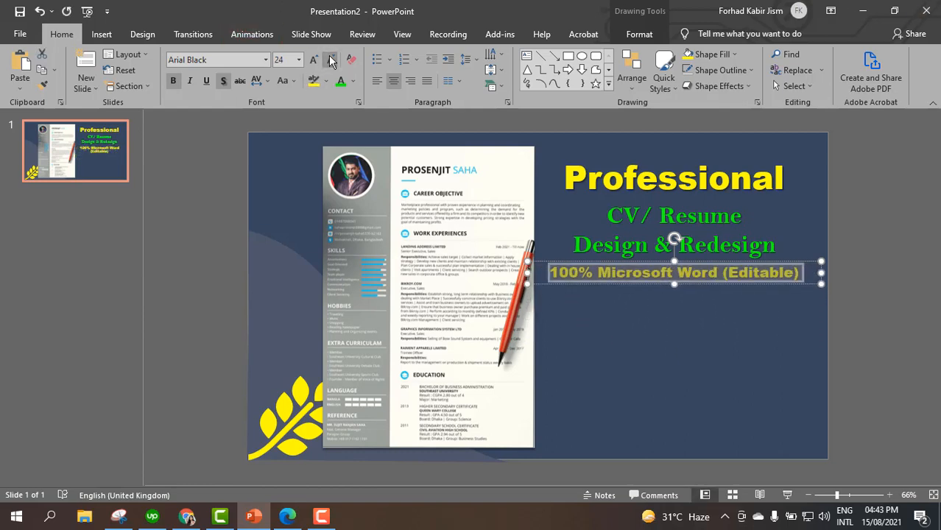
left_click(329, 60)
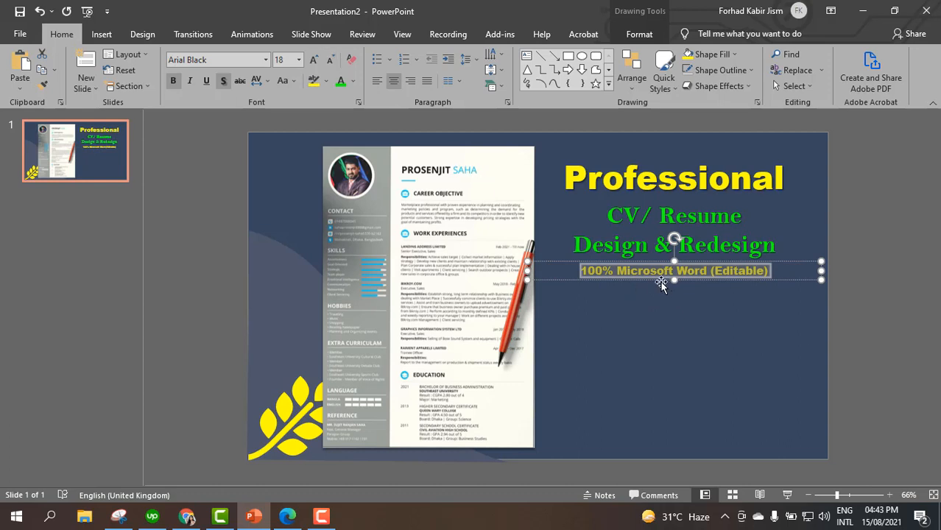
left_click_drag(661, 285, 656, 290)
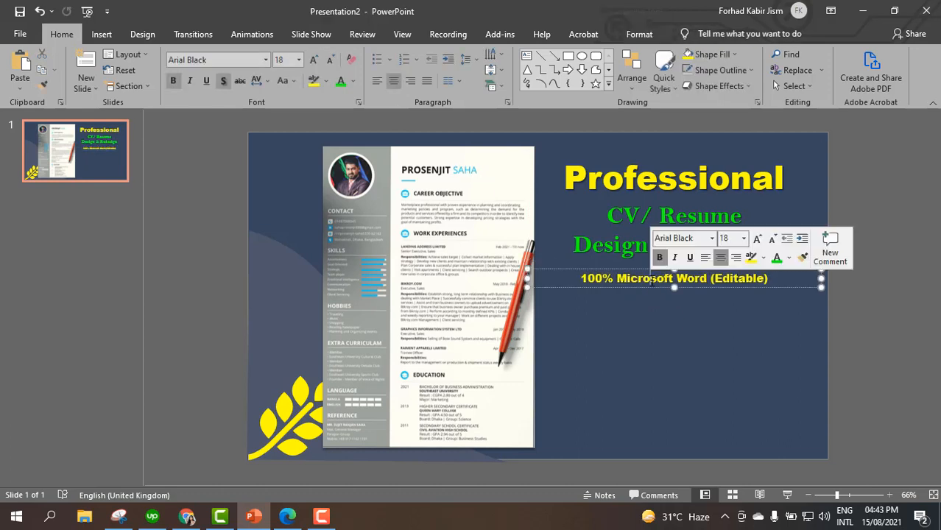
Recolor the whole "100% Microsoft Word (Editable)" line white
double_click(650, 281)
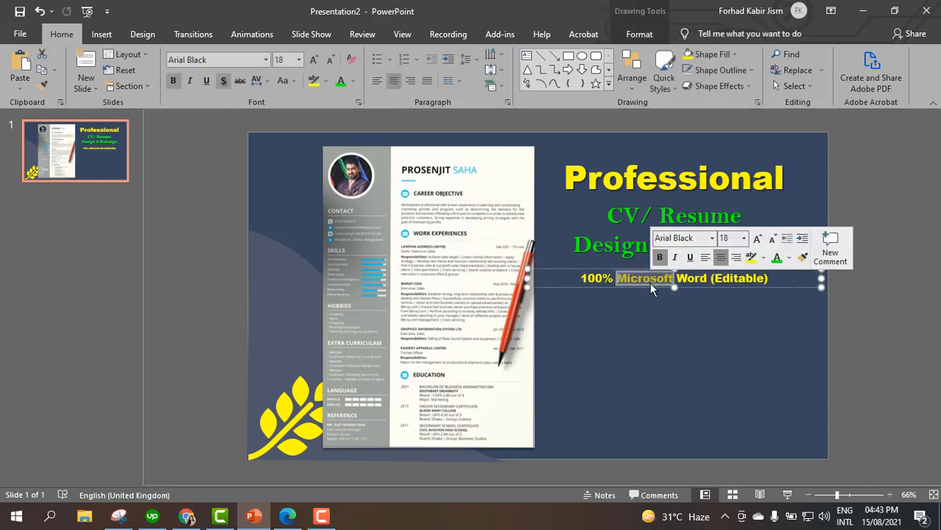
key("ctrl+a")
left_click(353, 81)
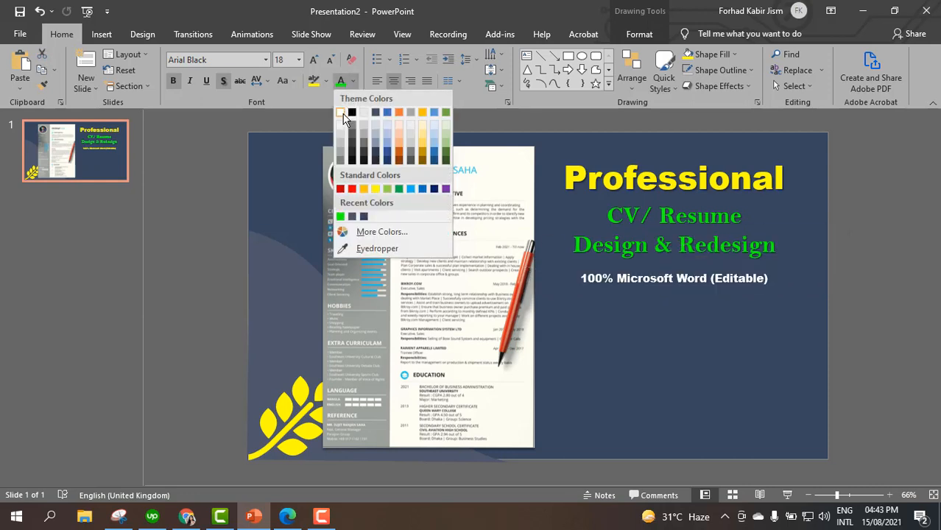
left_click(342, 114)
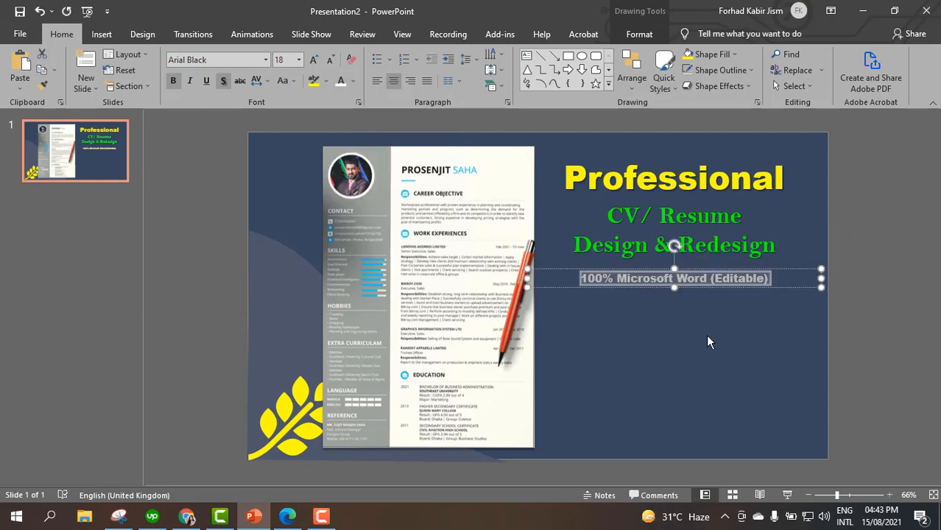
Nudge the "100% Microsoft Word (Editable)" text box slightly up toward the "Design & Redesign" line
left_click(648, 287)
left_click_drag(653, 246, 652, 218)
double_click(648, 184)
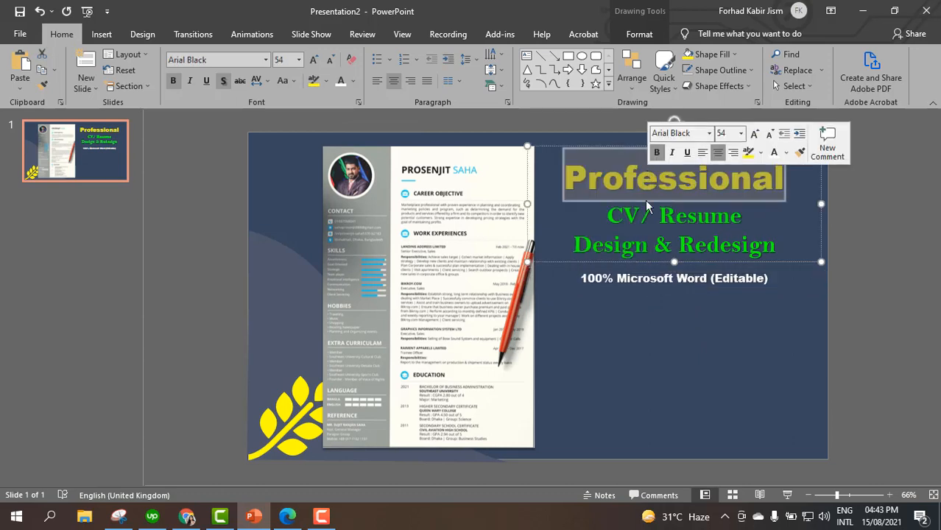
left_click(644, 270)
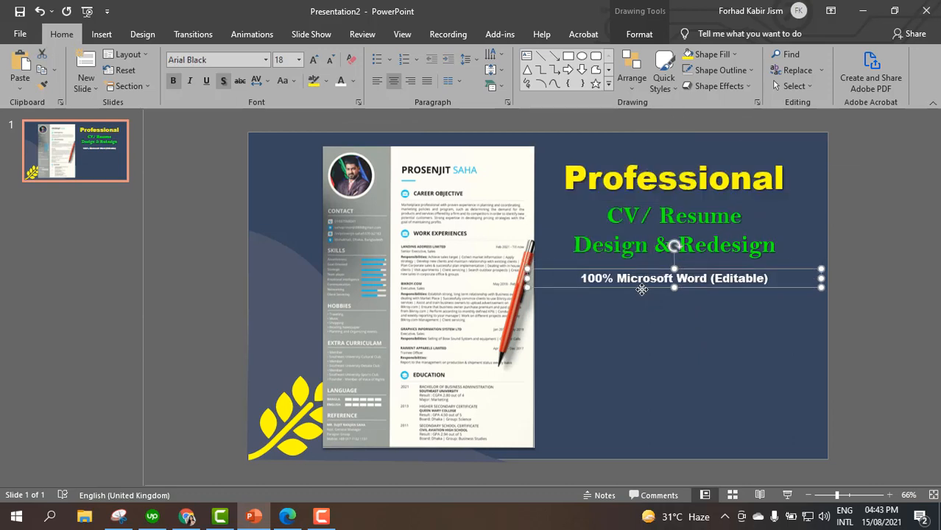
left_click_drag(642, 289, 642, 287)
double_click(638, 223)
left_click(640, 168)
left_click(645, 277)
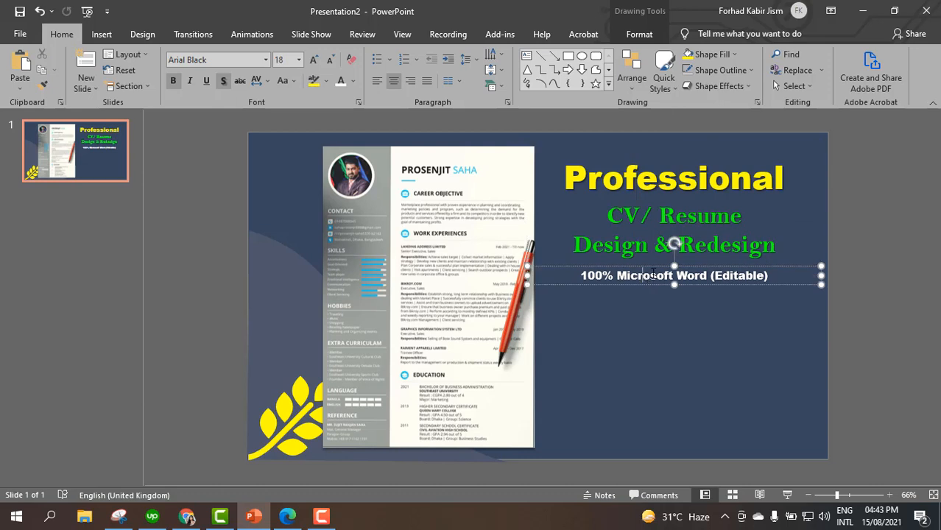
Move the "Professional CV/ Resume Design & Redesign" text box down the slide, below the "100% Microsoft Word (Editable)" line
left_click(638, 244)
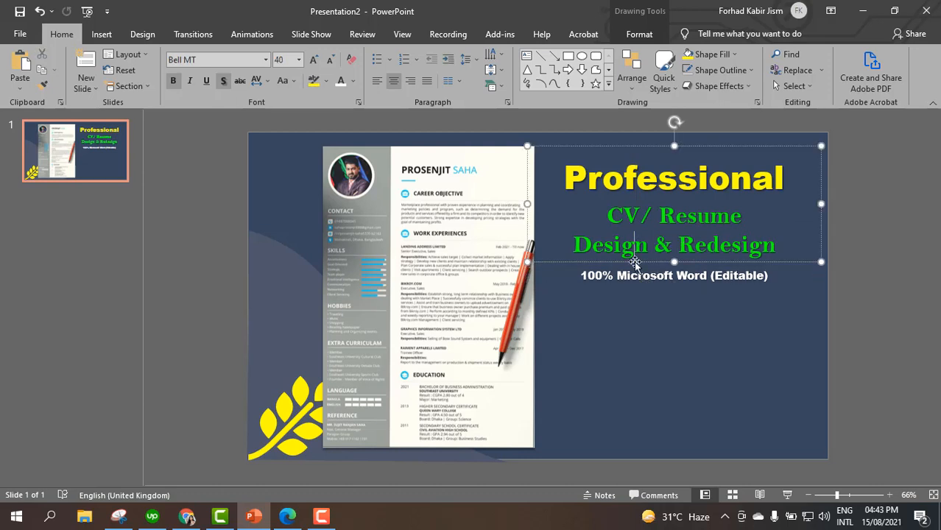
left_click_drag(635, 262, 653, 383)
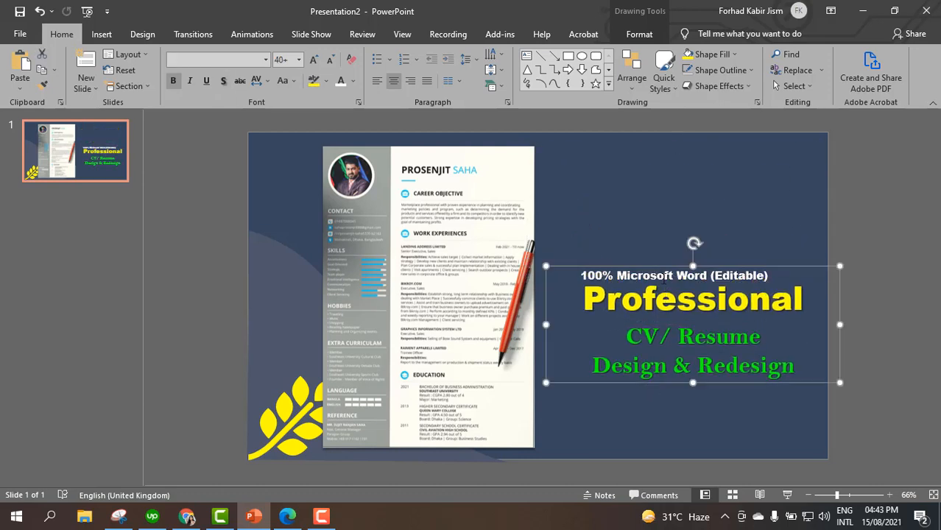
left_click_drag(694, 266, 695, 305)
left_click(696, 302)
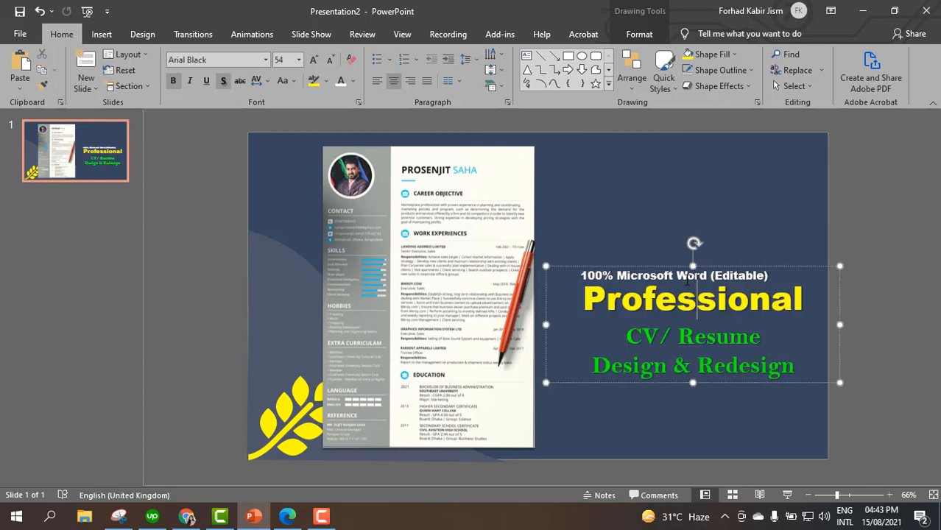
left_click(706, 275)
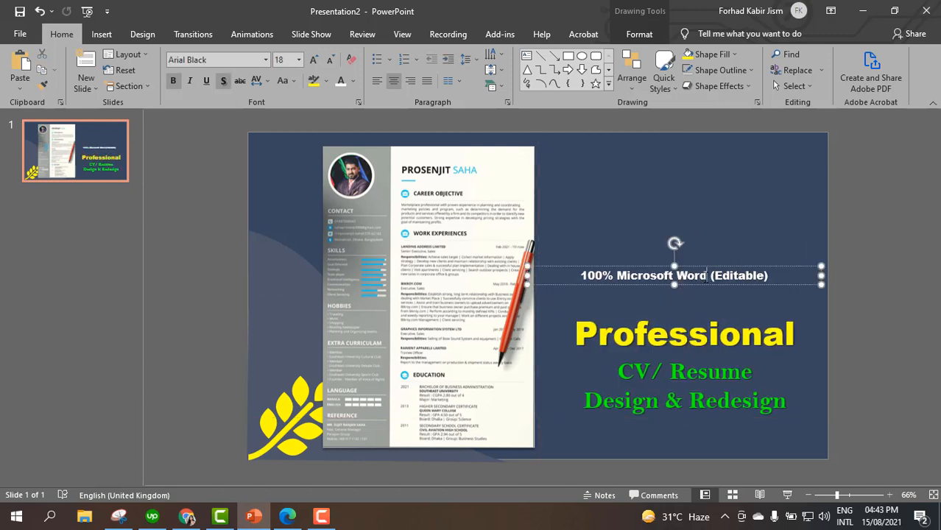